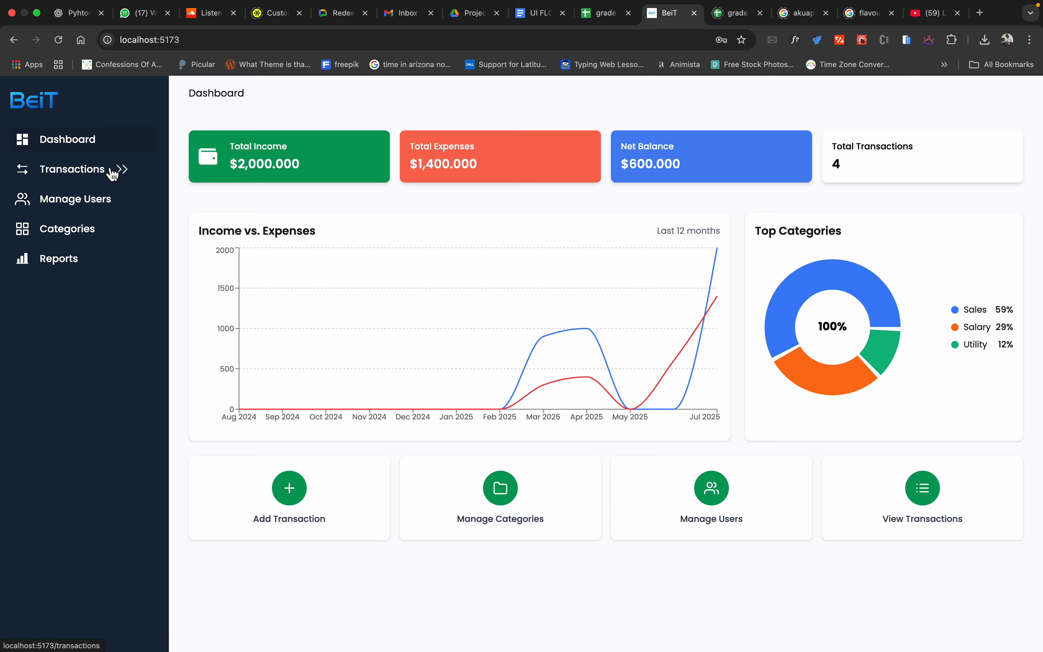
Step: Open the new transaction form from the dashboard and compare the fields of its Expense and Income versions
mouse_move(51, 116)
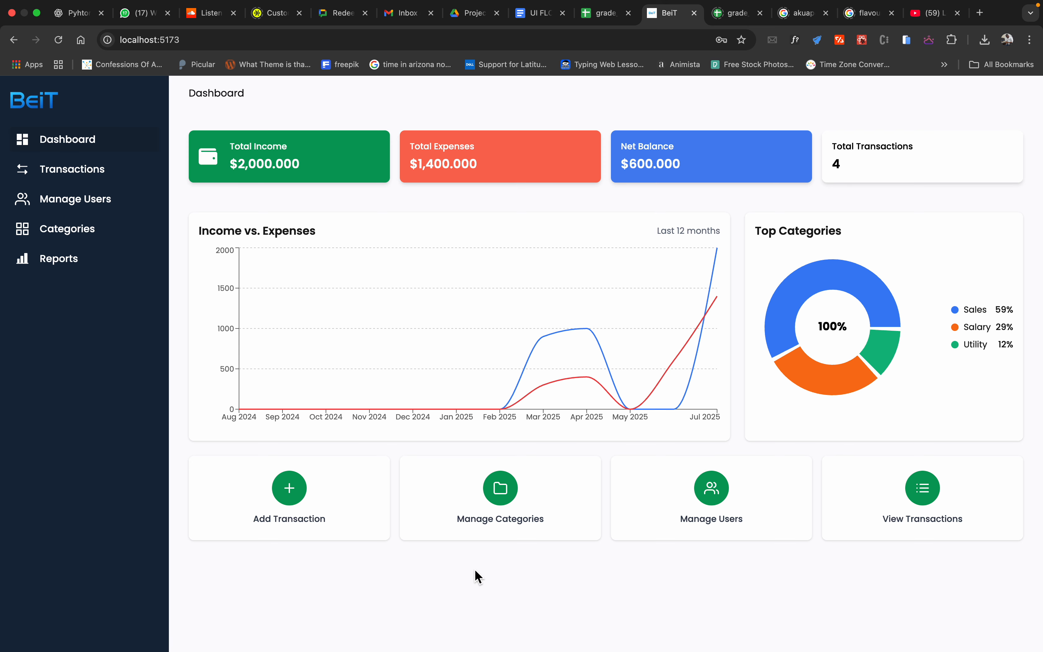
left_click(301, 502)
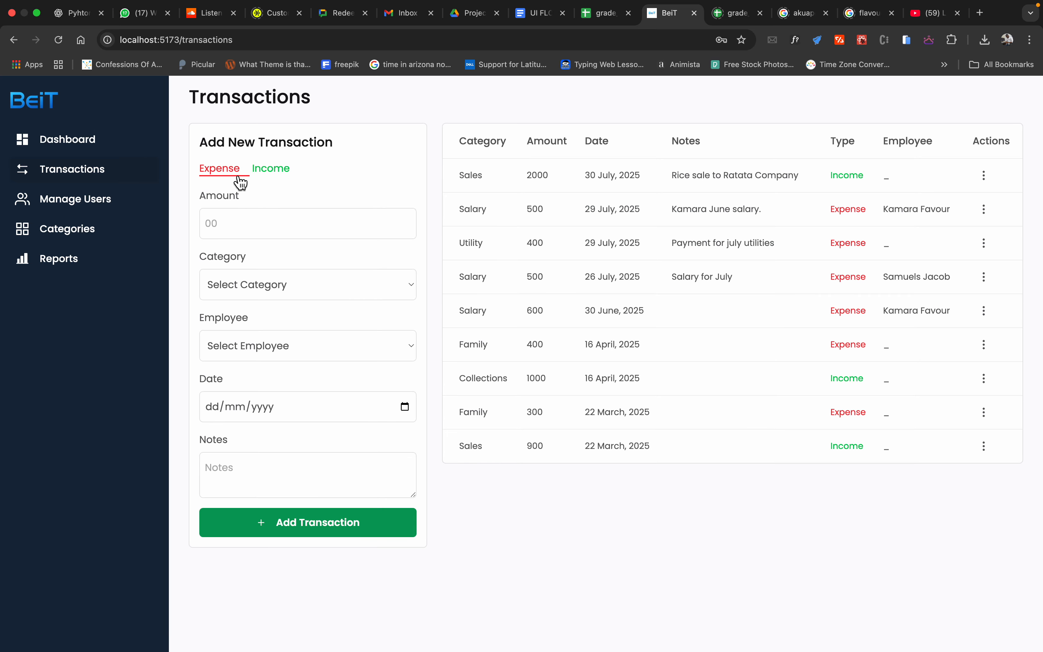
left_click(277, 176)
left_click(222, 175)
left_click(270, 176)
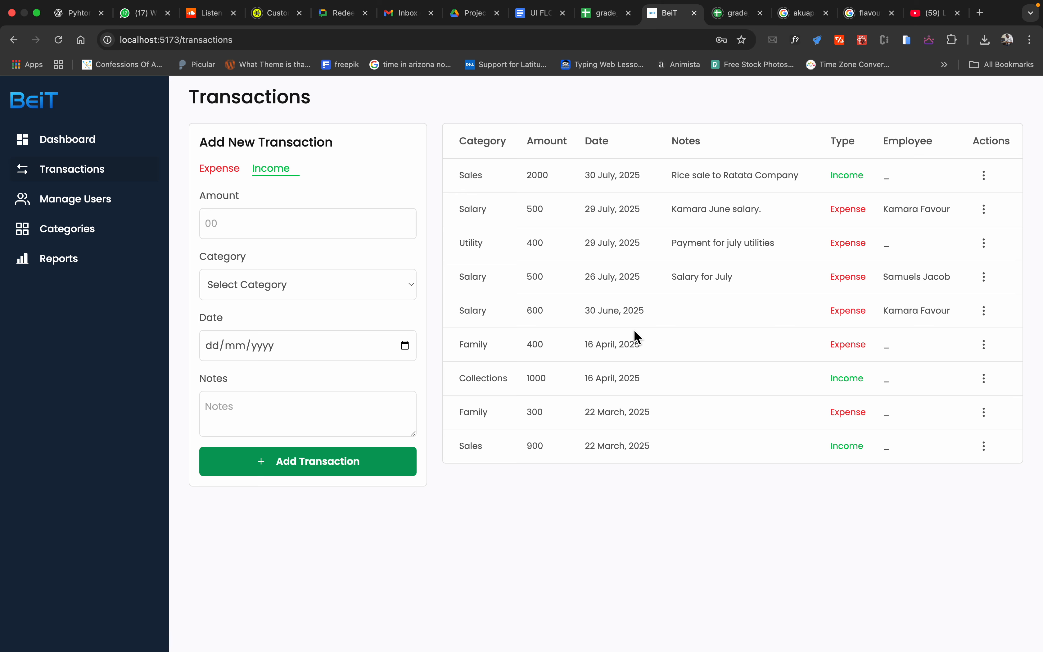
left_click(211, 229)
left_click(224, 174)
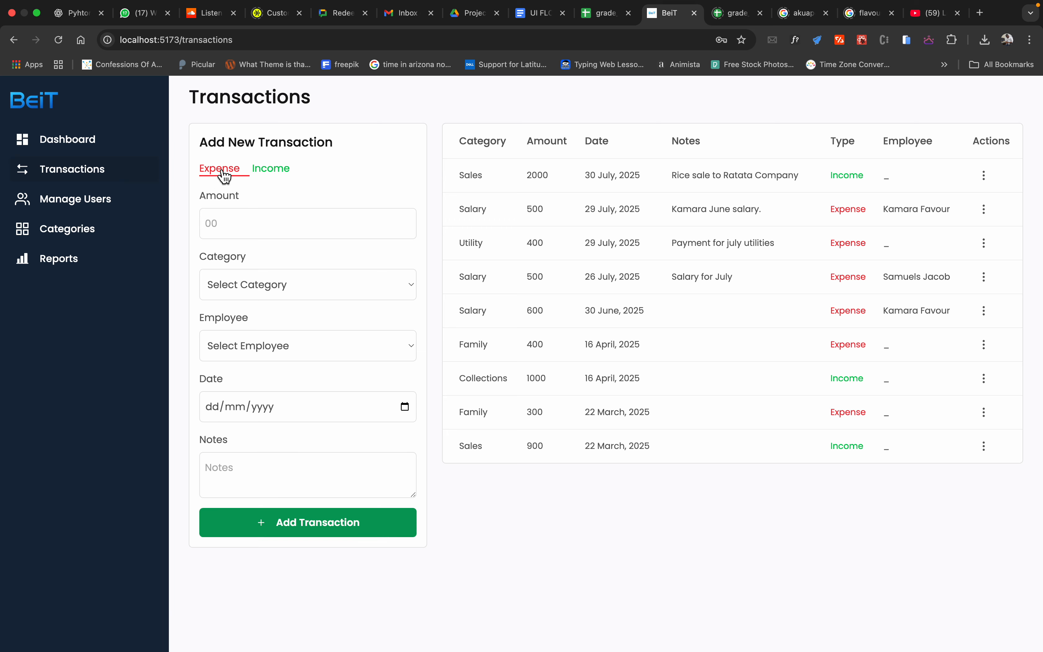
left_click(210, 227)
Step: Start a new employee record in user management with the employee's full name and the position Worker
left_click(93, 211)
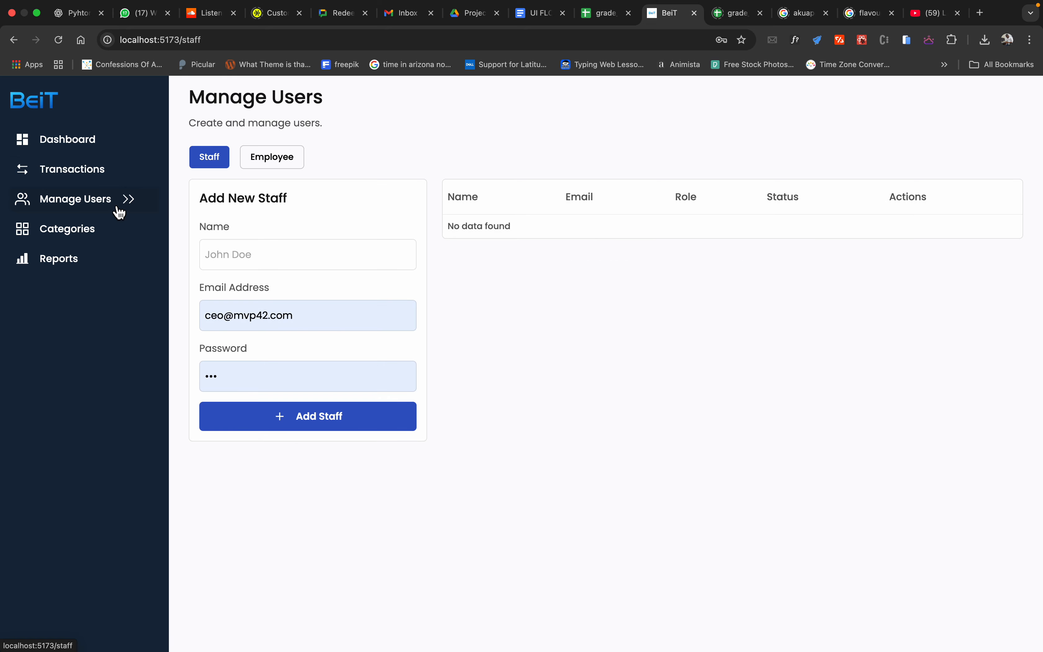
left_click(280, 161)
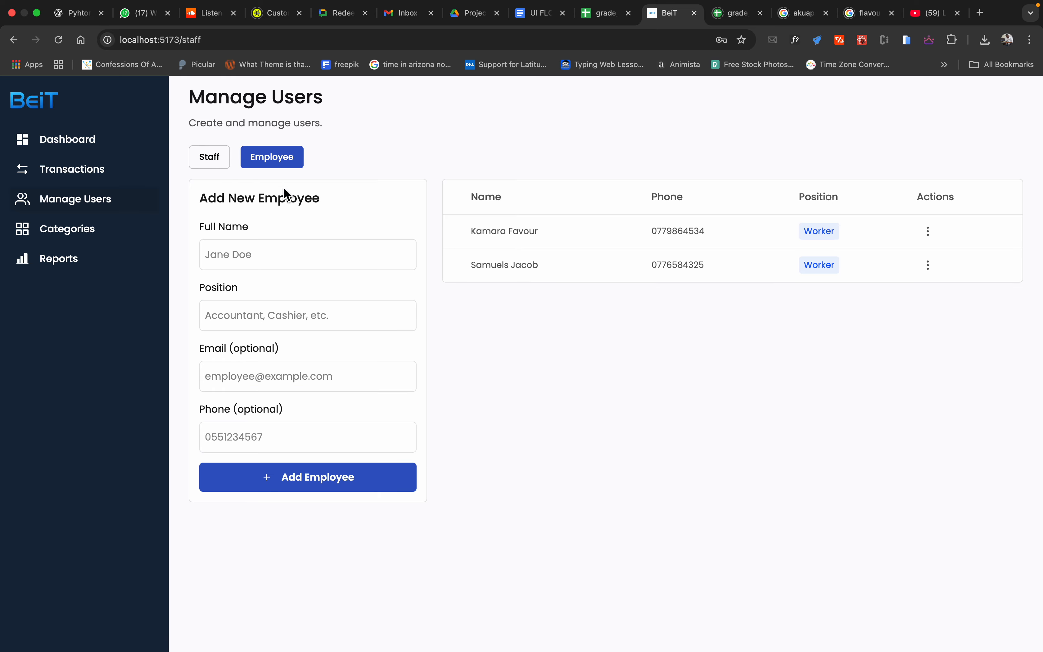
left_click(321, 251)
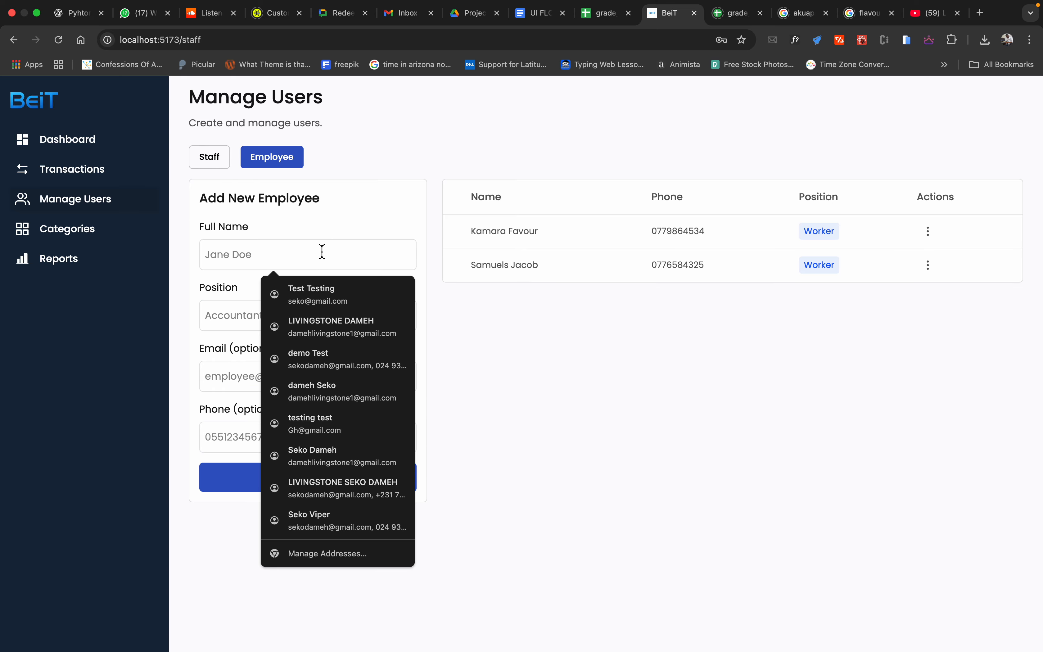
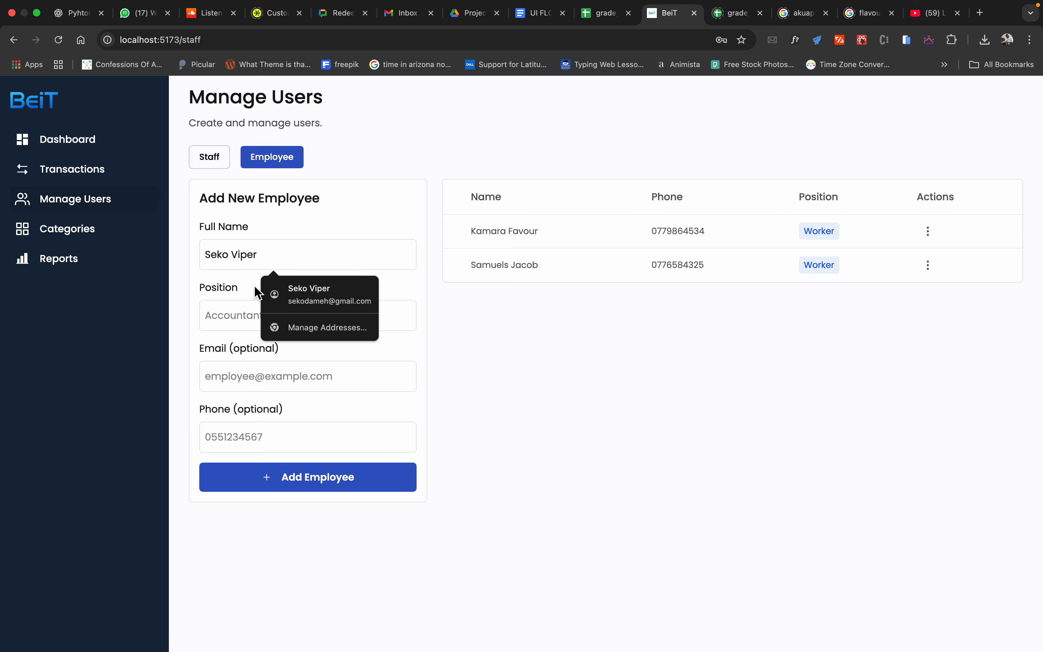
left_click(232, 313)
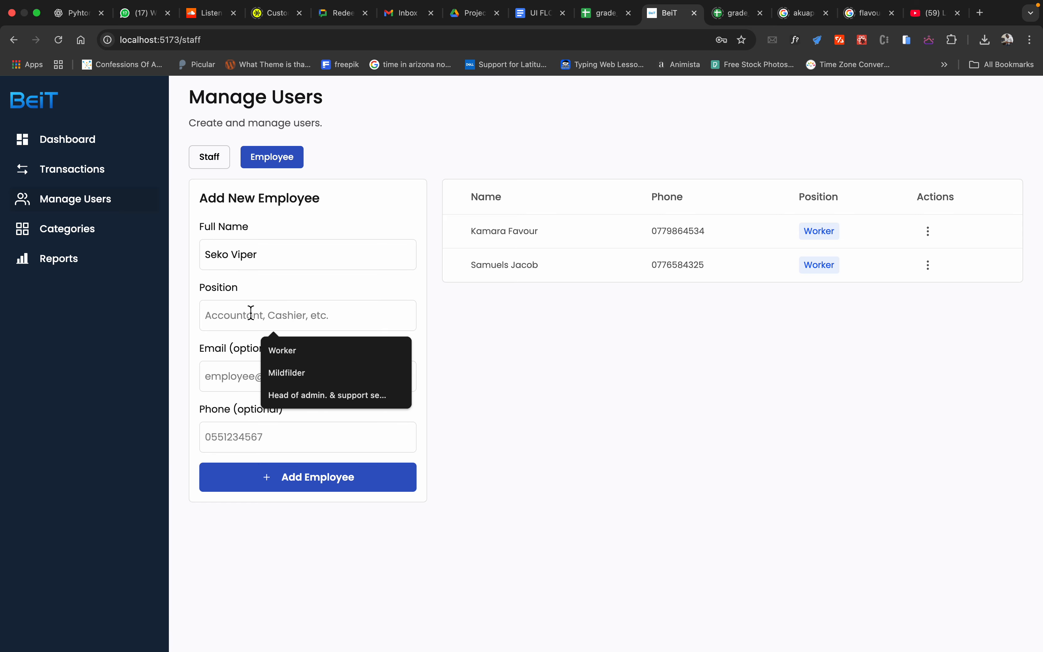
left_click(281, 351)
Step: Fill in the employee's email and phone number from a saved autofill entry and add the employee
left_click(243, 374)
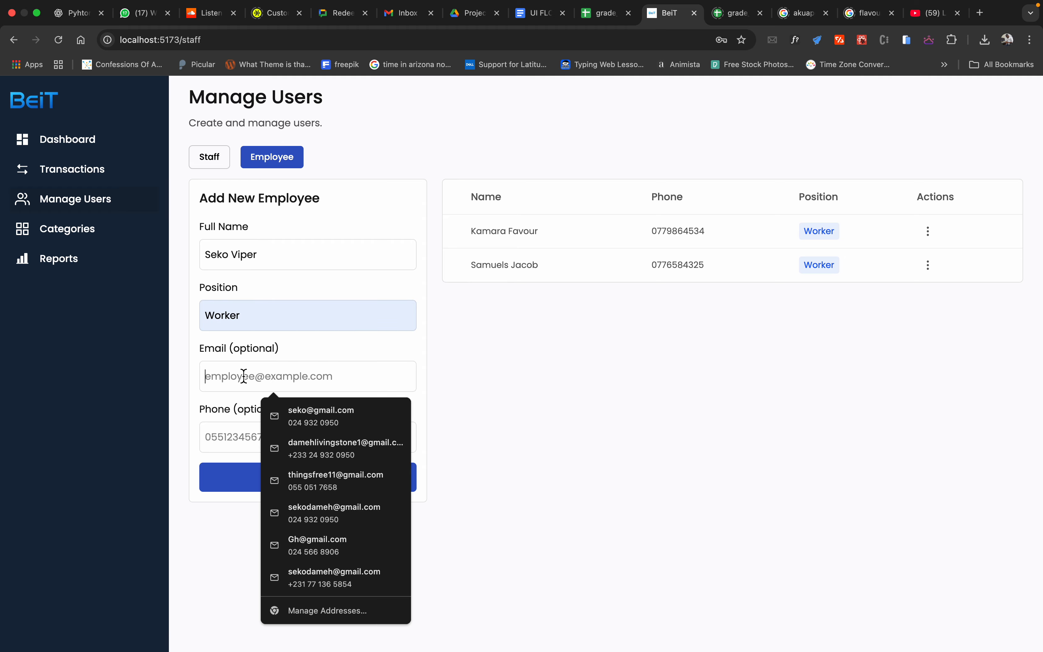
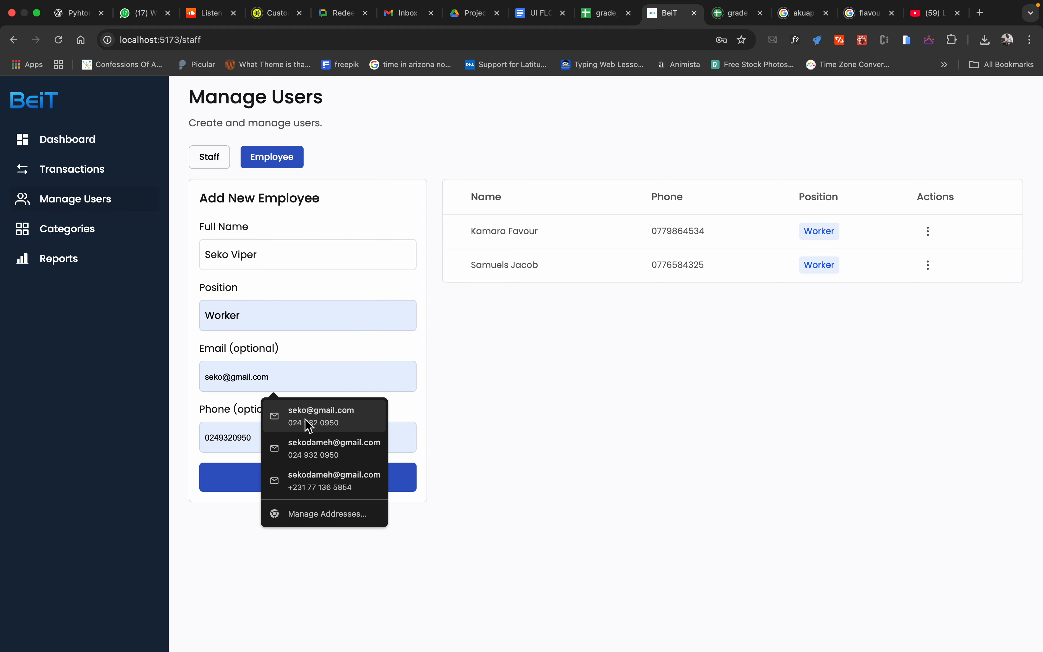
left_click(307, 416)
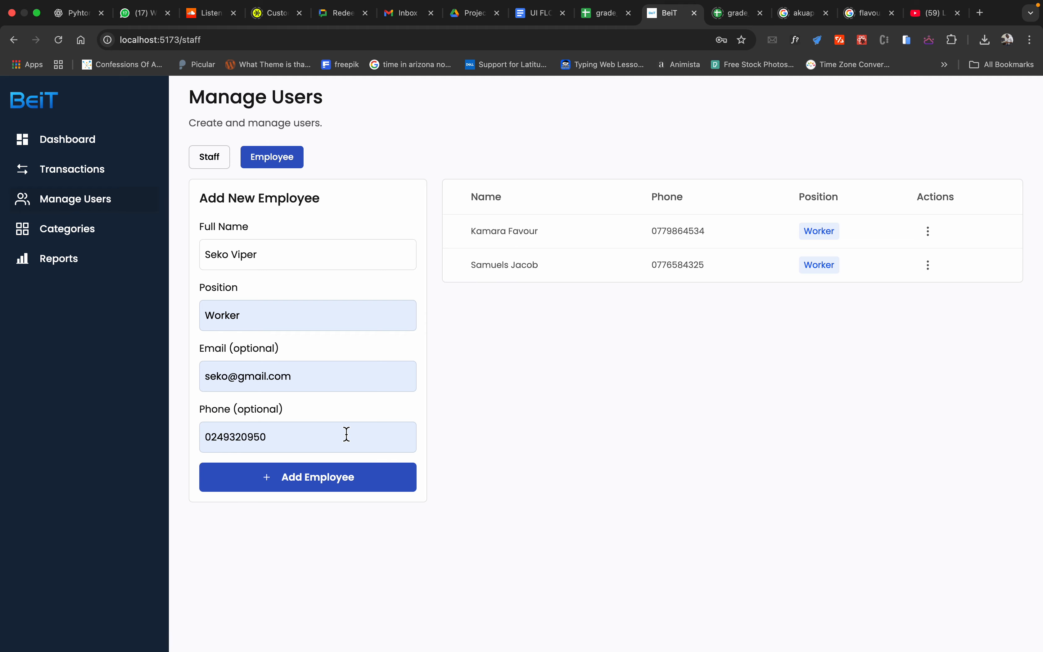
left_click(434, 413)
left_click(352, 484)
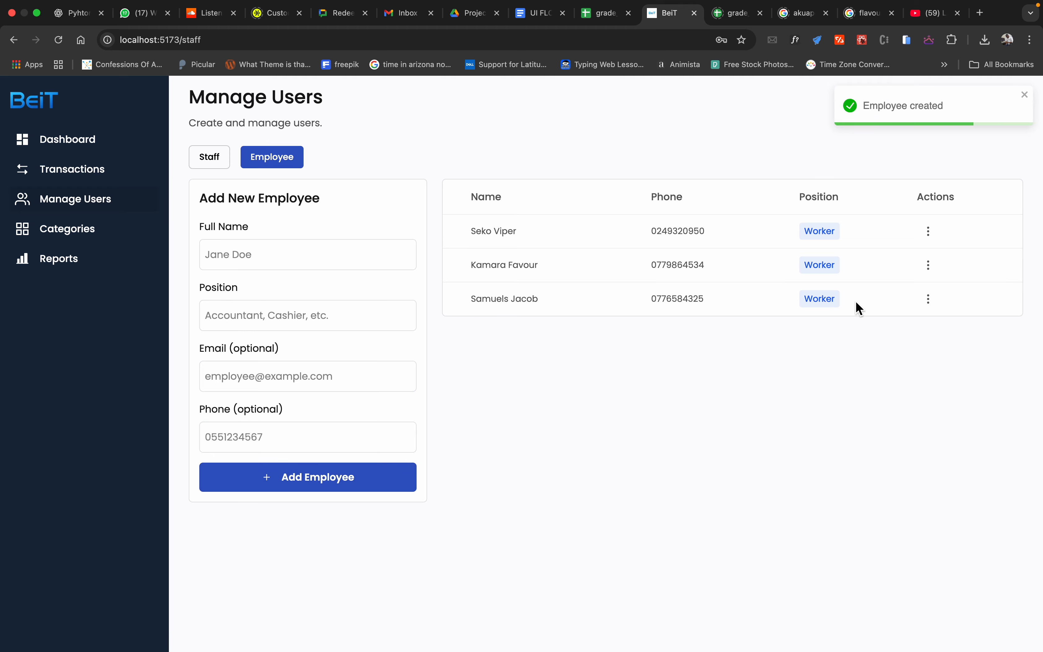
Step: Start a new expense transaction with an amount of 1000 in the Salary category
left_click(97, 173)
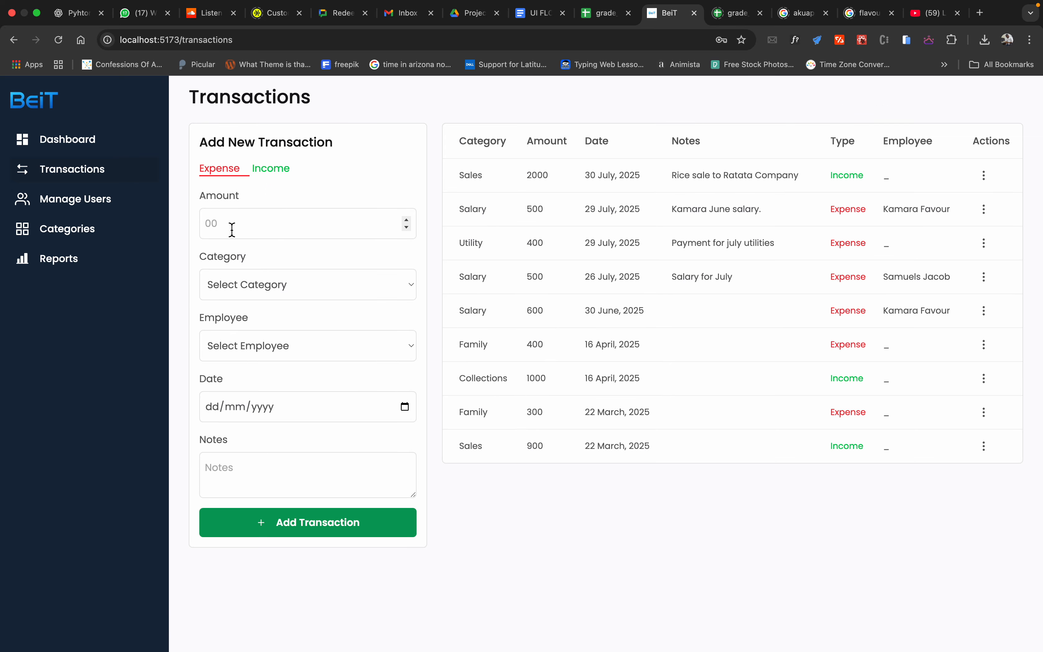
left_click(211, 225)
type("1000")
left_click(276, 285)
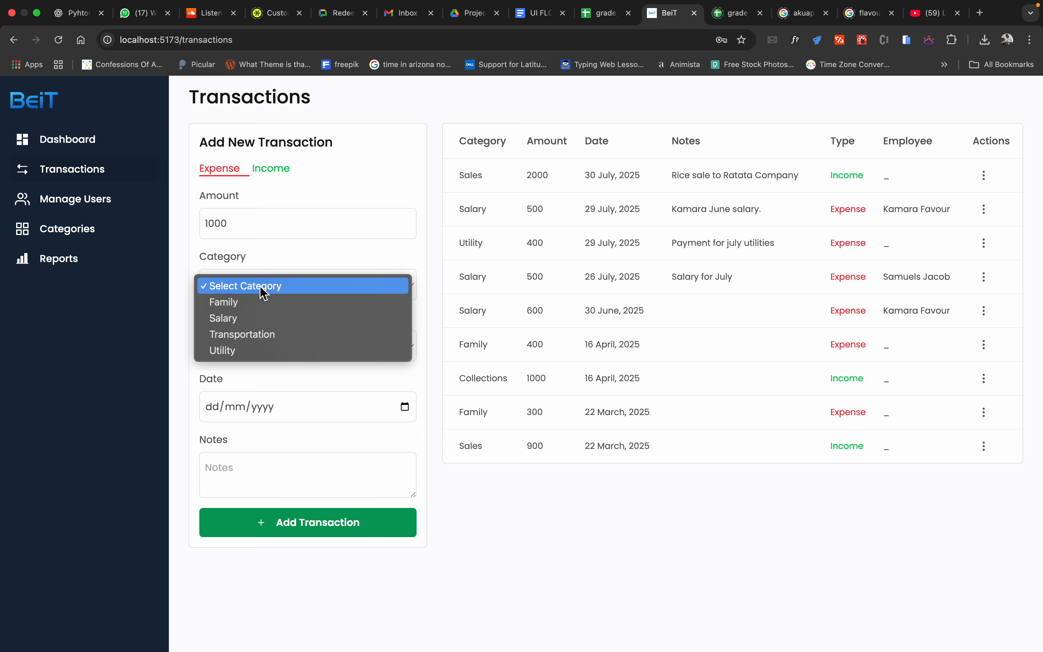
left_click(267, 317)
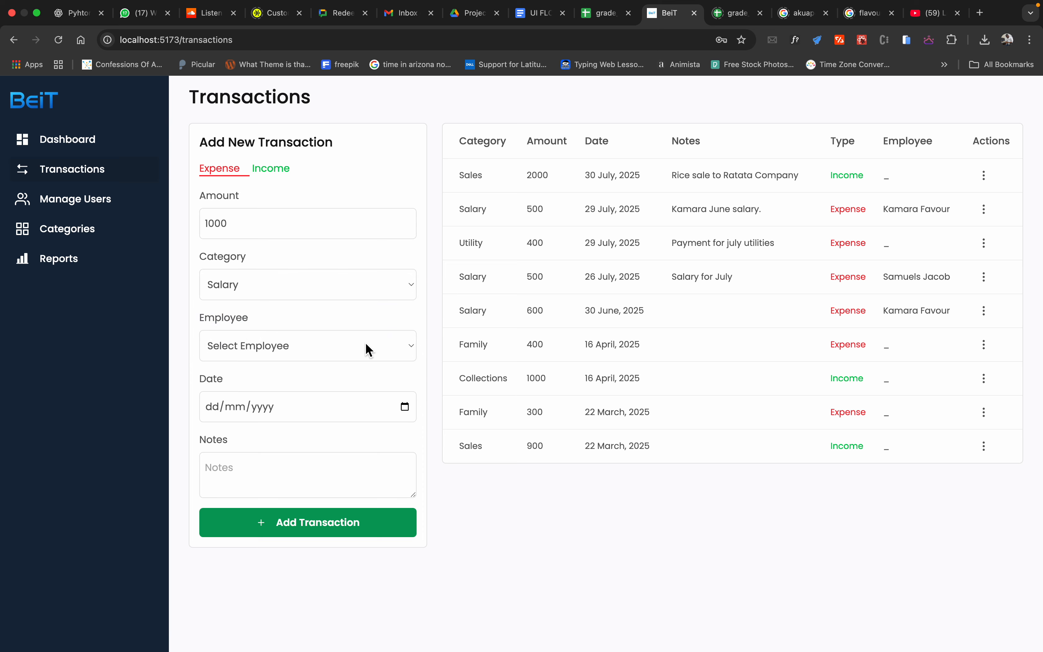
Step: Assign the salary expense to the newly added employee and date it 27 July 2025
left_click(400, 347)
left_click(327, 364)
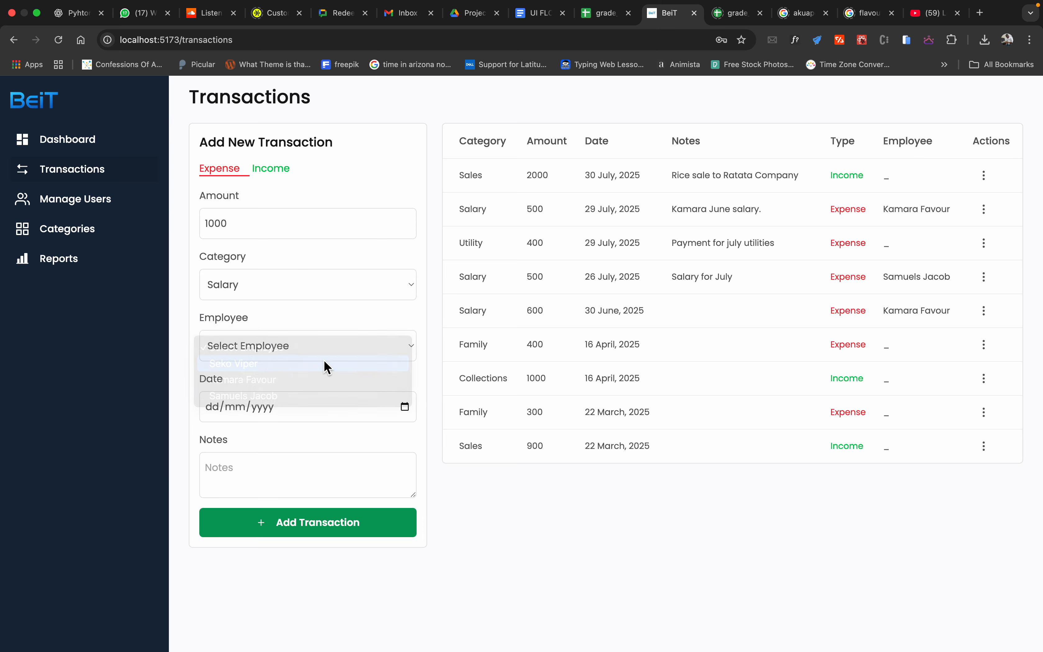
left_click(405, 407)
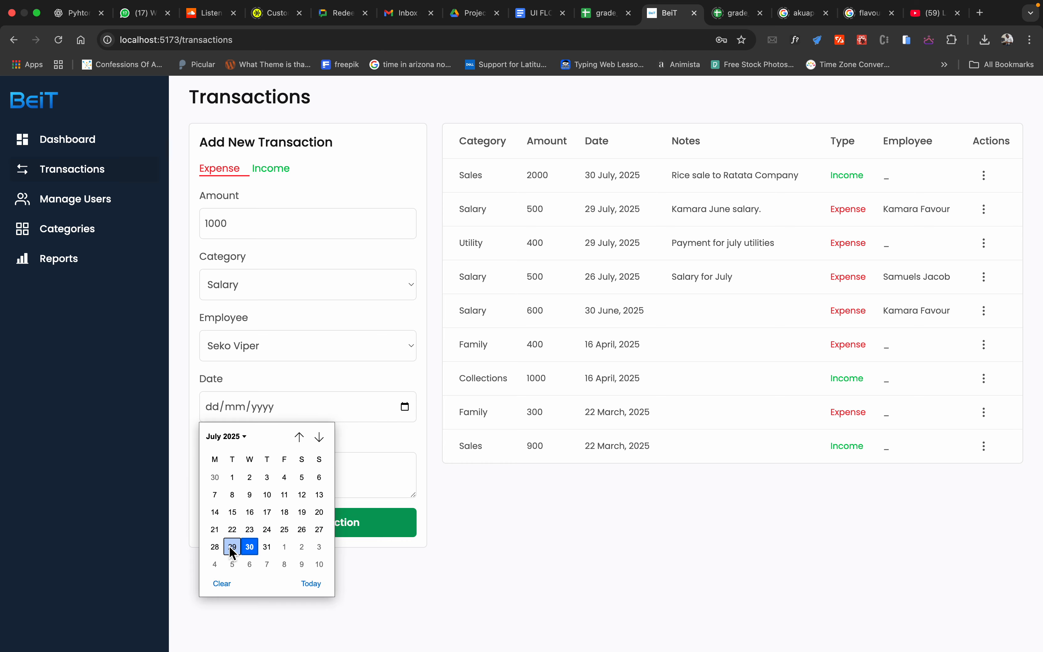
left_click(320, 530)
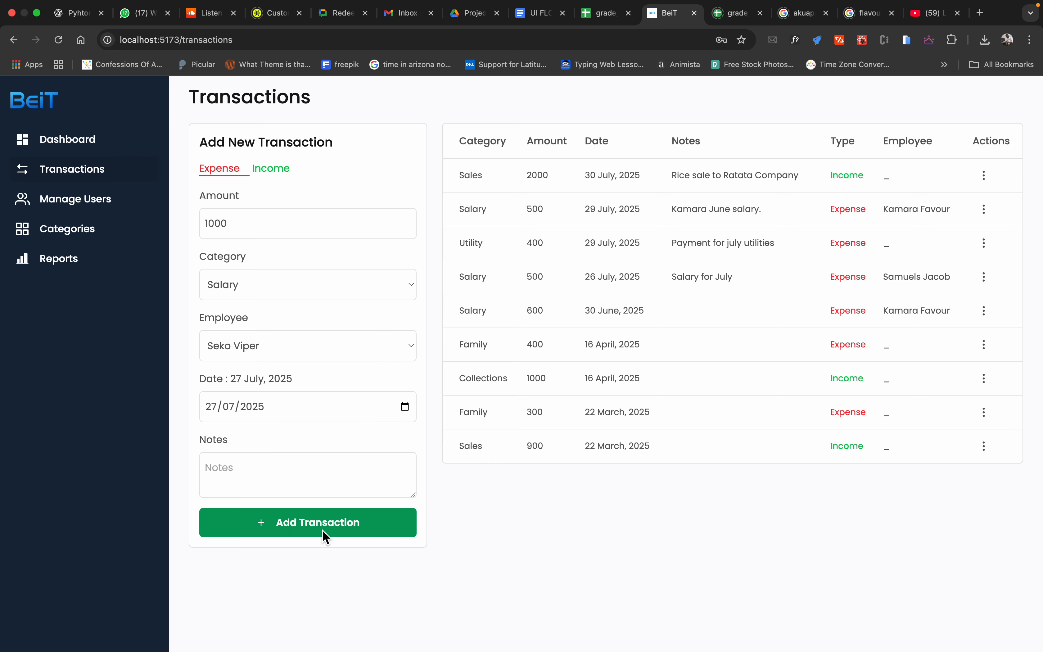
Step: Enter the note "Salary for July." and add the expense transaction
left_click(308, 466)
type("Salary for July.")
left_click(326, 524)
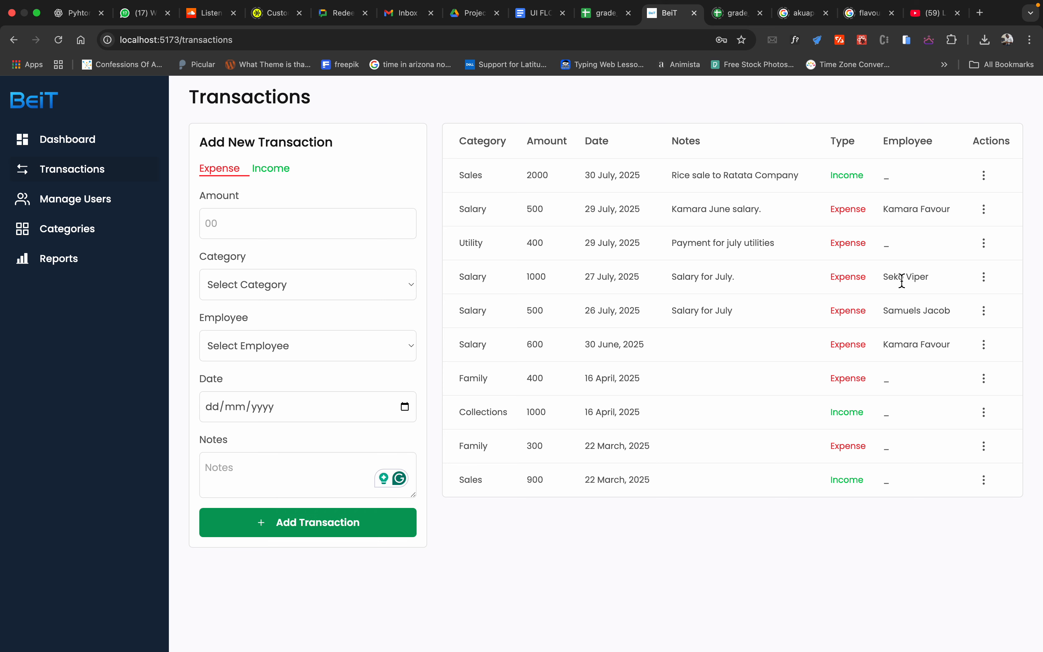
Step: Start a new income transaction with an amount of 2000, category Sales and date 29 July 2025
left_click(286, 183)
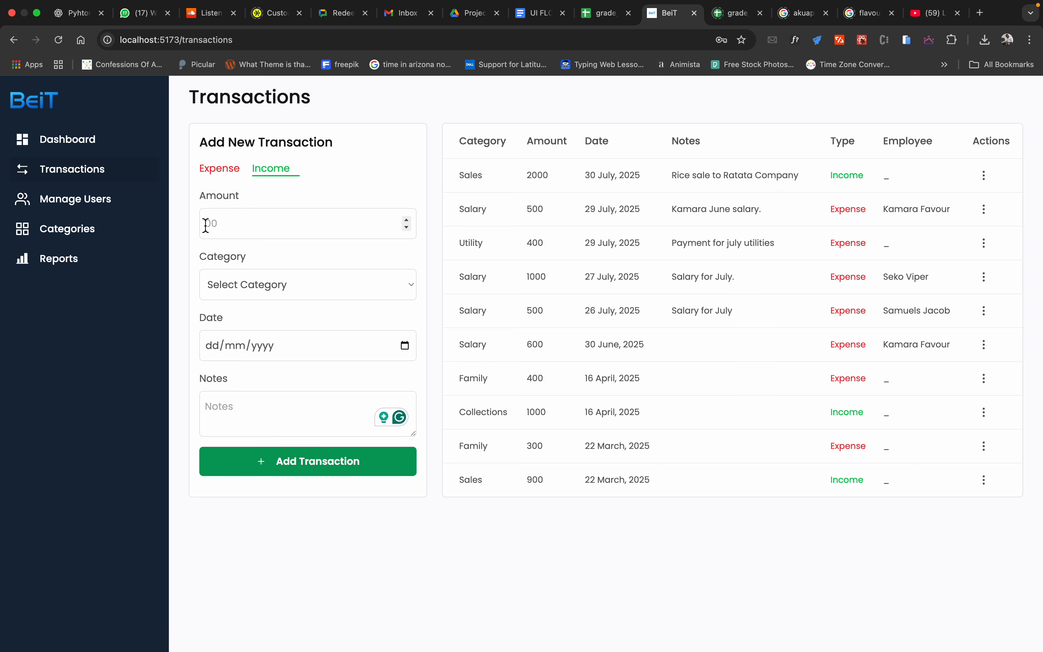
type("2000")
left_click(373, 284)
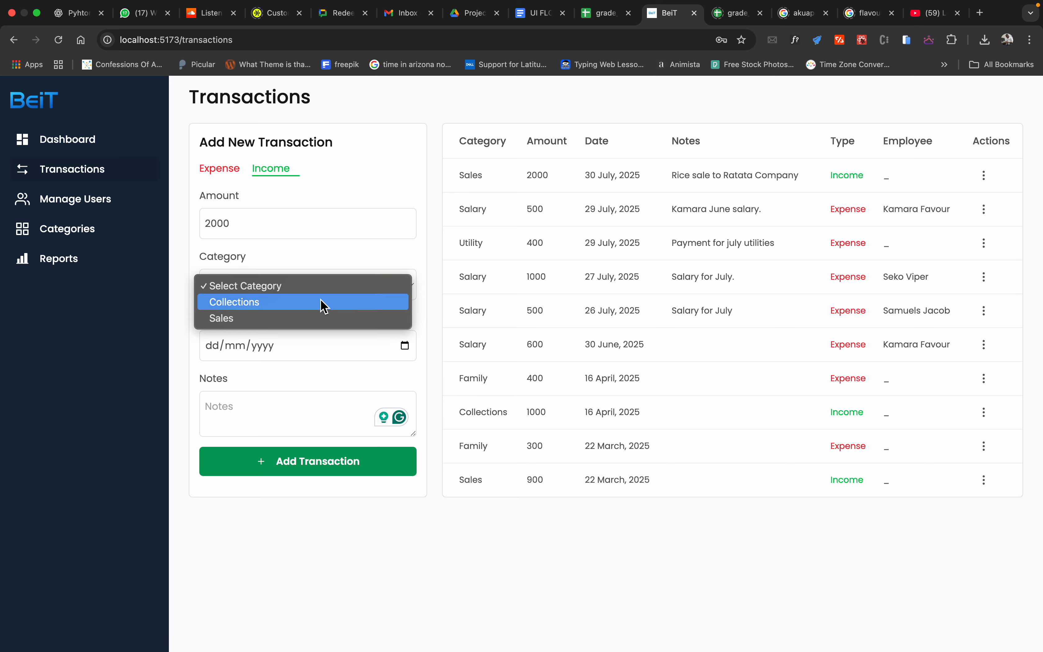
left_click(328, 318)
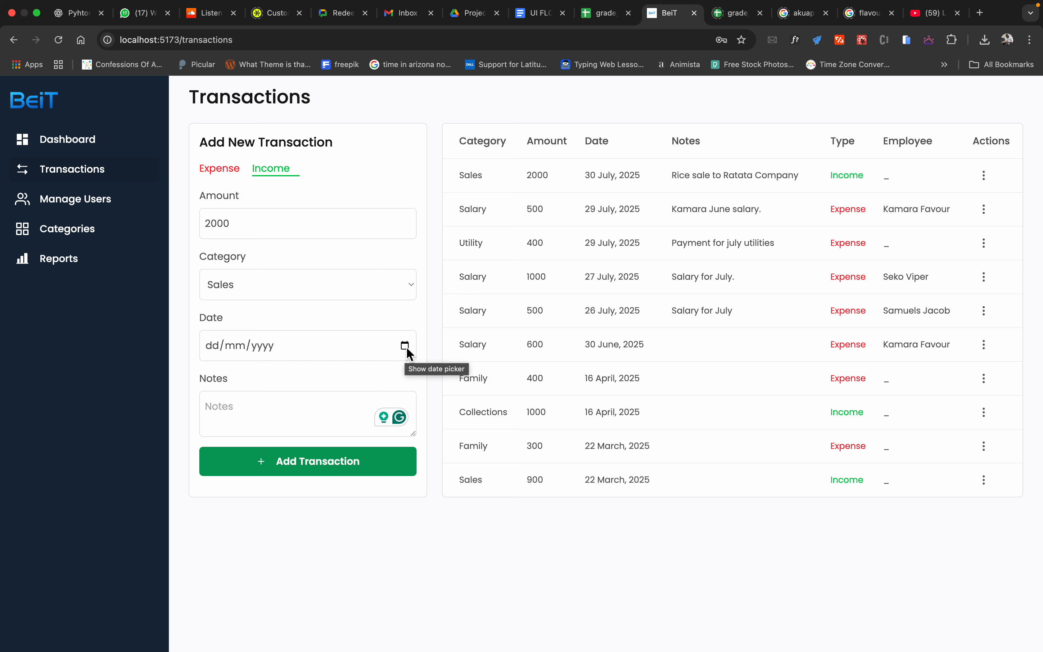
left_click(405, 346)
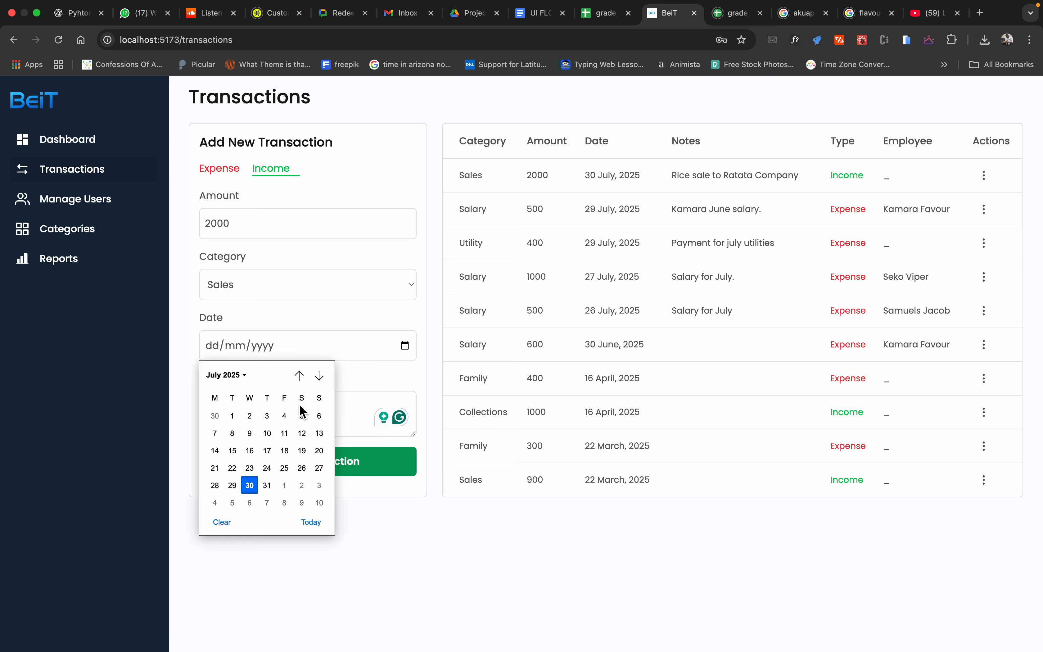
left_click(236, 491)
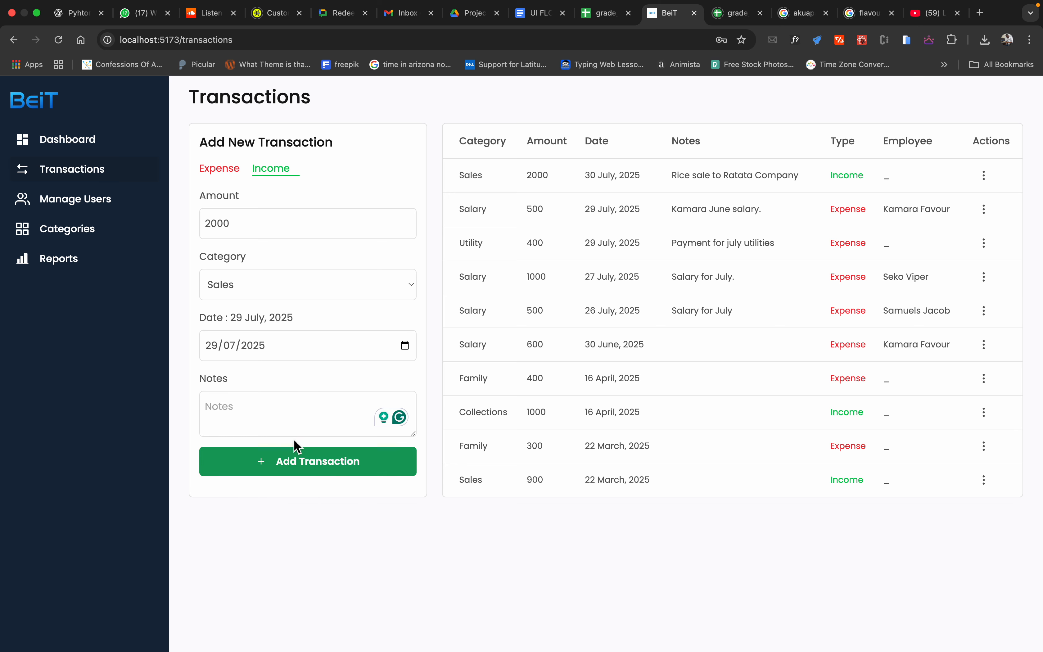
Step: Enter the note "Payment for our client on the 5th street." for the income transaction
left_click(338, 421)
type("Payment f")
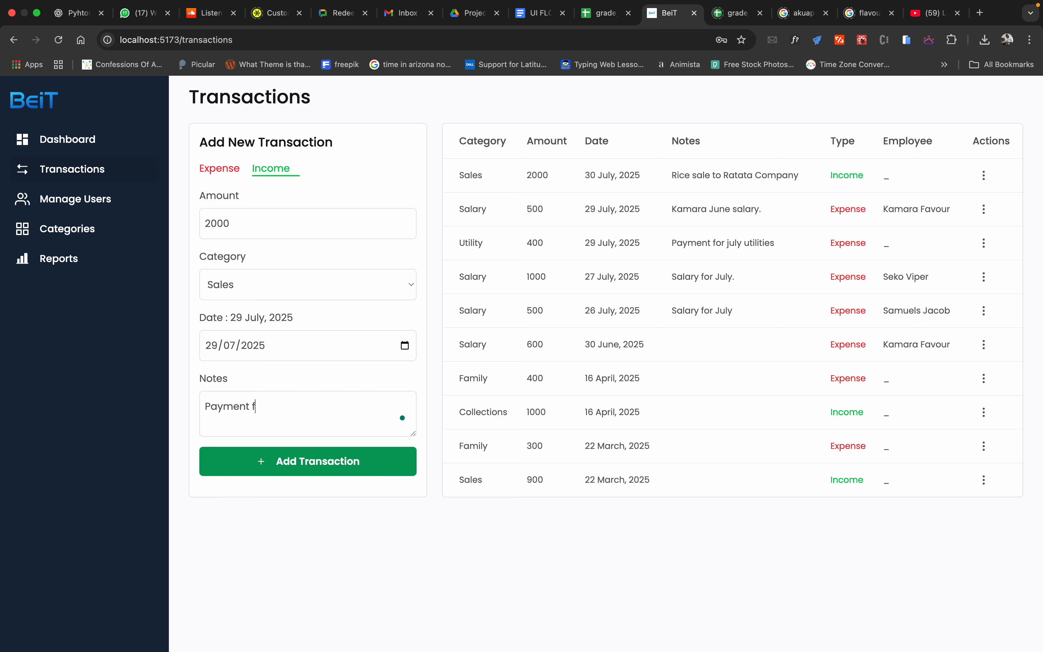
type("or")
type("our client on the 5th street.")
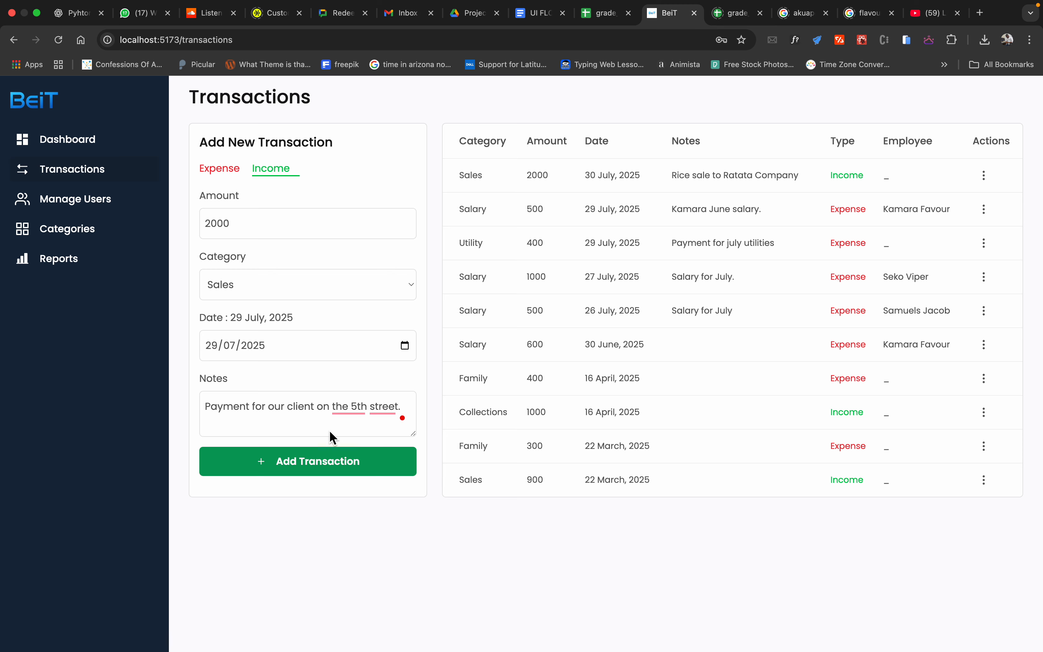
Step: Apply the suggested corrections so the note reads "Payment for our client on 5th Street." and add the income transaction
mouse_move(354, 413)
left_click(361, 443)
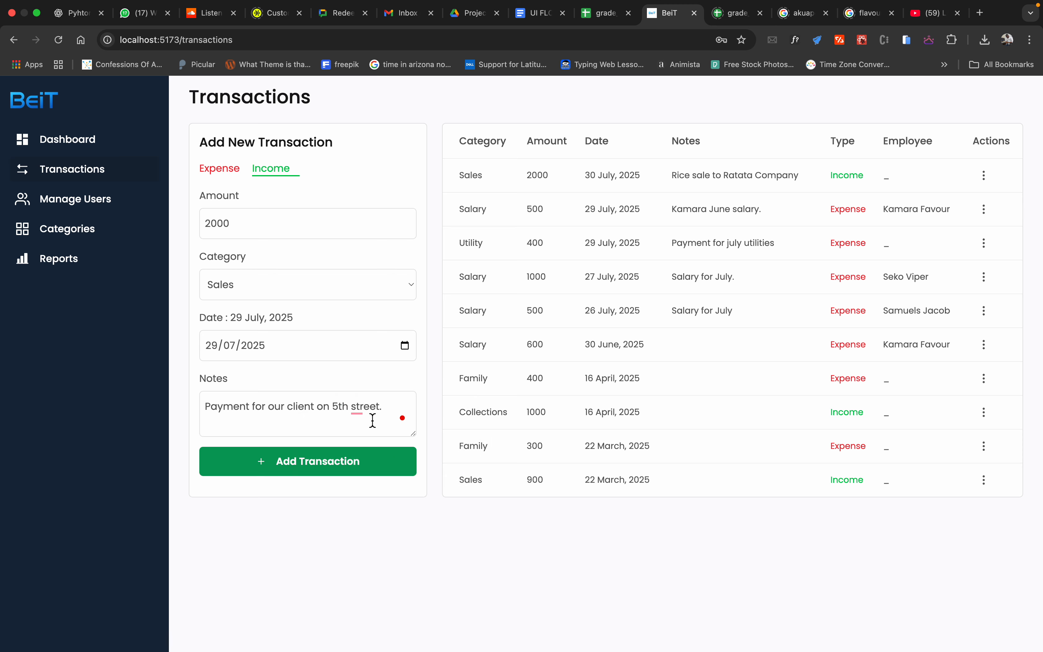
left_click(368, 437)
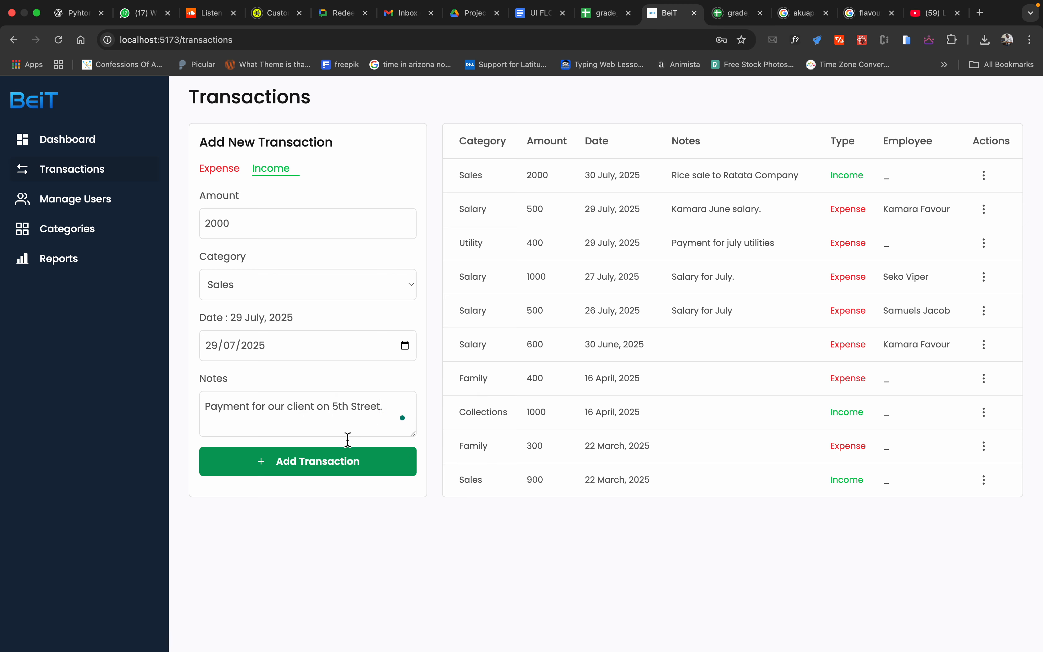
left_click(335, 461)
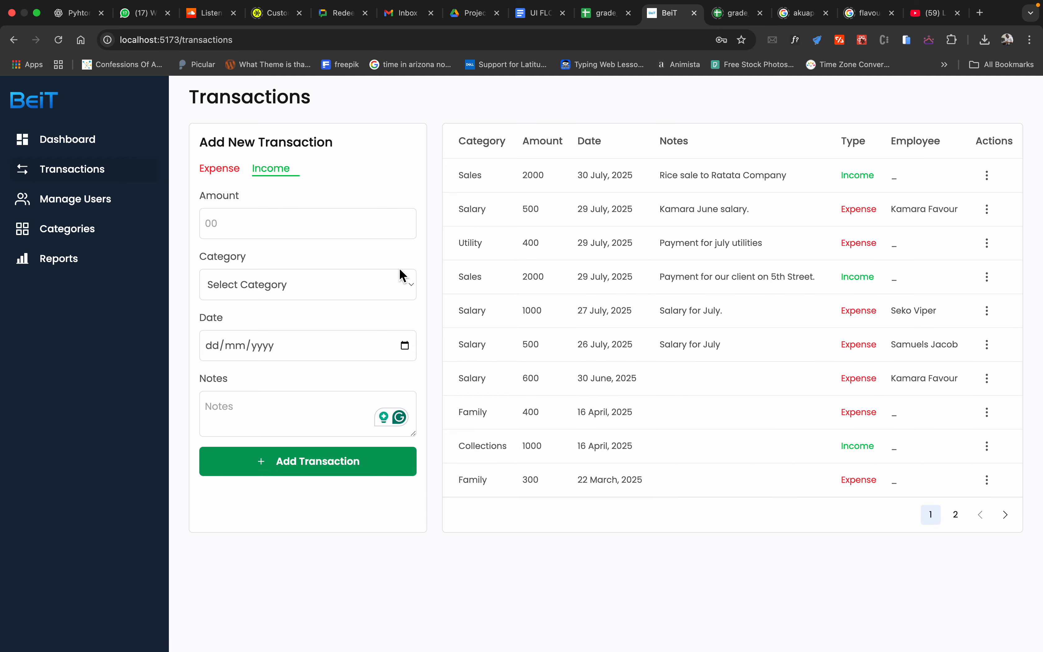
Step: Return to the dashboard and inspect the April 2025 values in the Income vs. Expenses chart
left_click(83, 149)
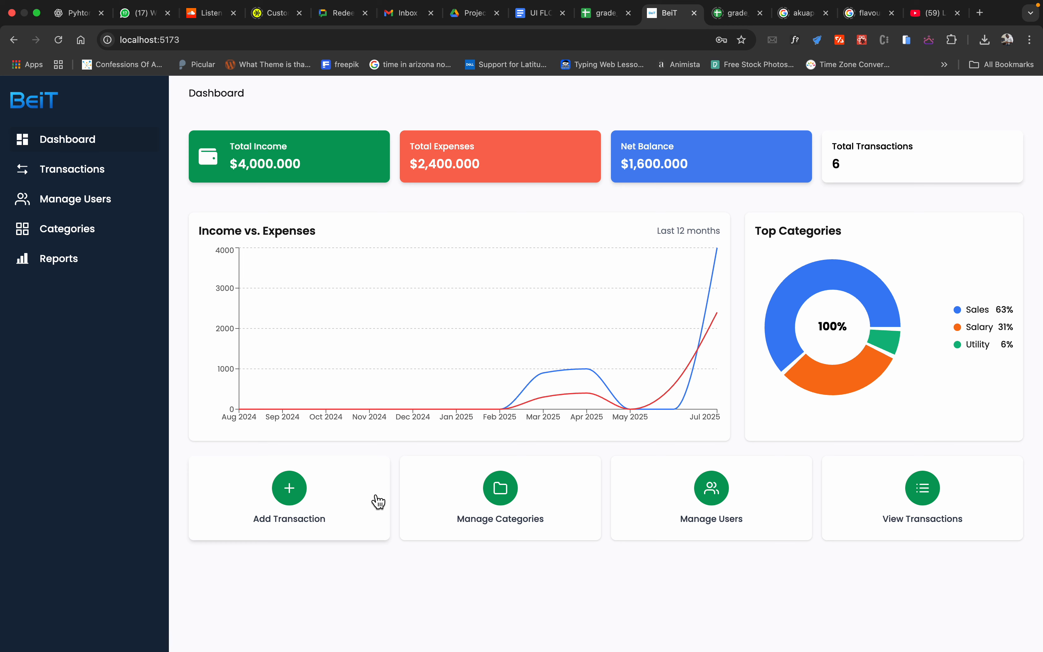
mouse_move(570, 408)
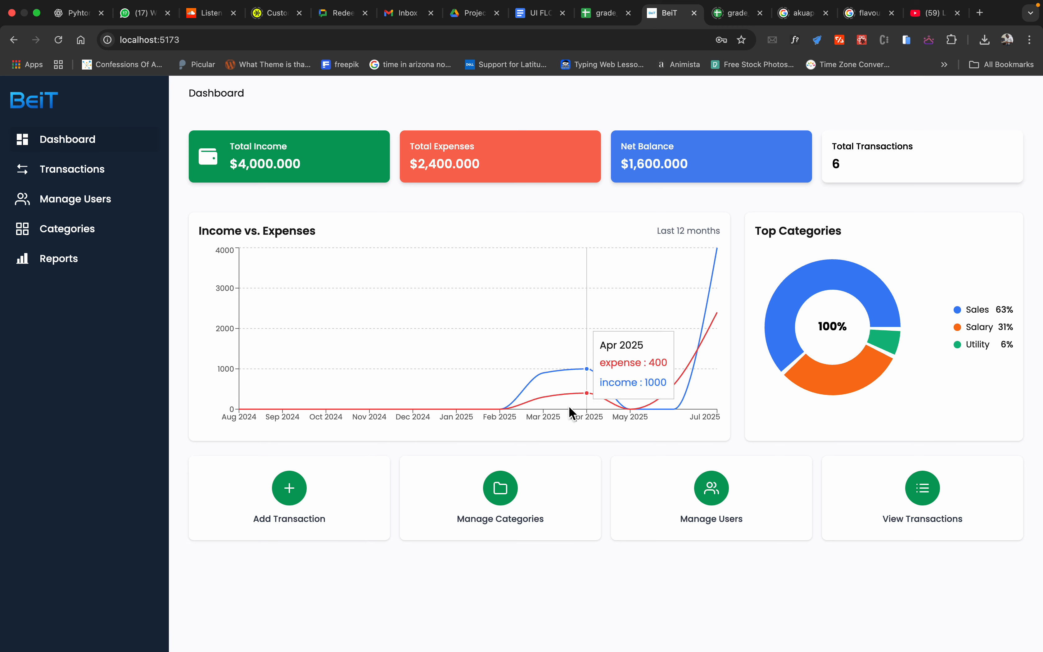